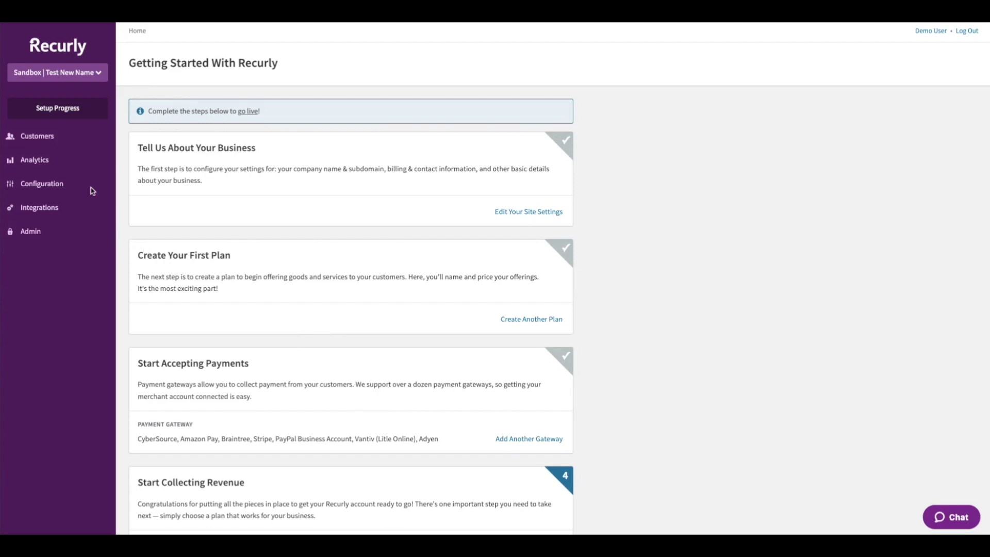
Open a blank Create Campaign form under Configuration > Dunning Management
click(40, 187)
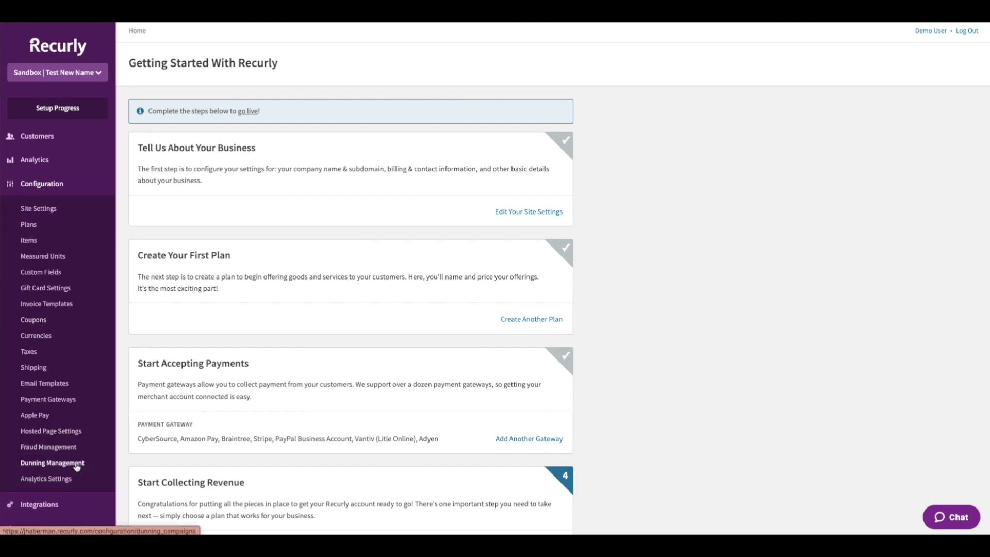
click(76, 463)
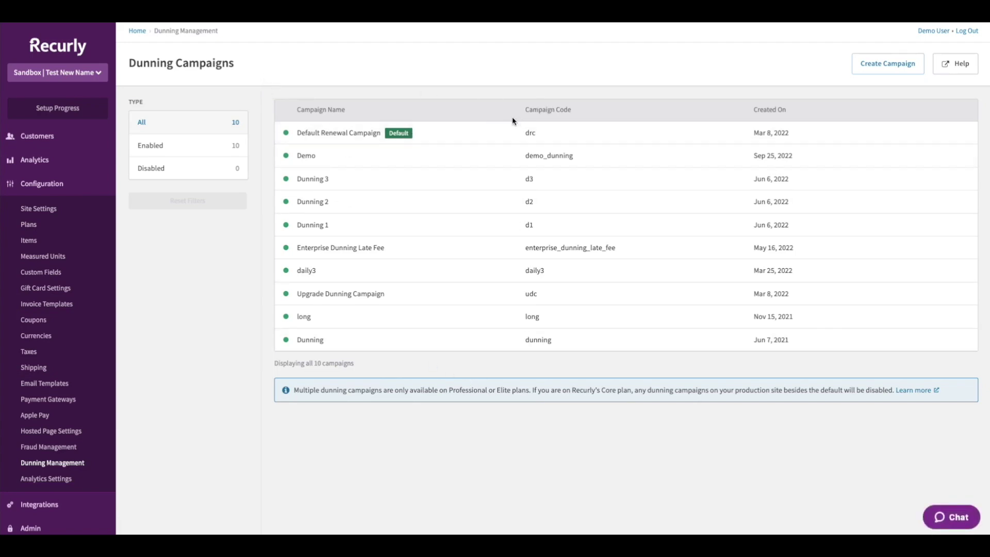
click(860, 69)
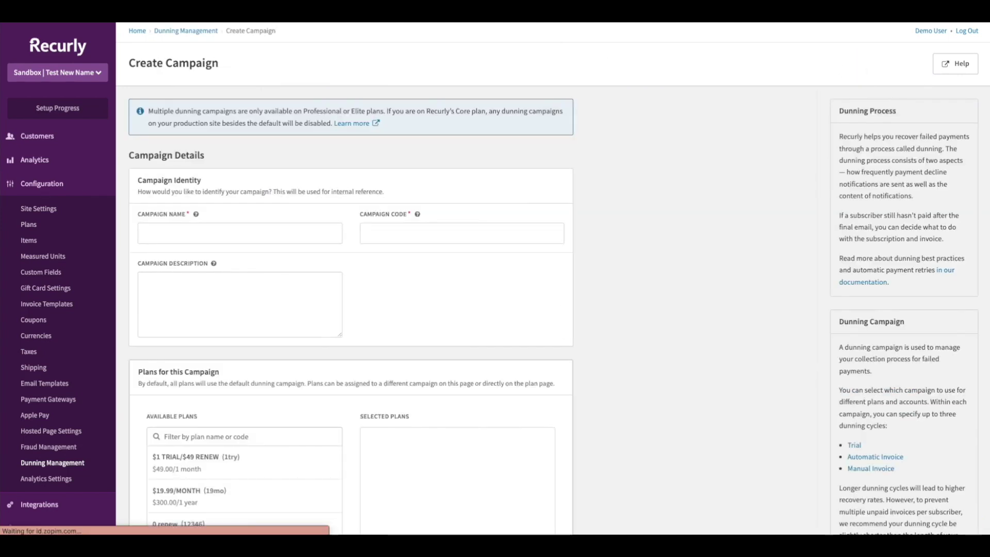
Return to the campaigns list and open the Demo campaign for editing
click(52, 462)
click(411, 156)
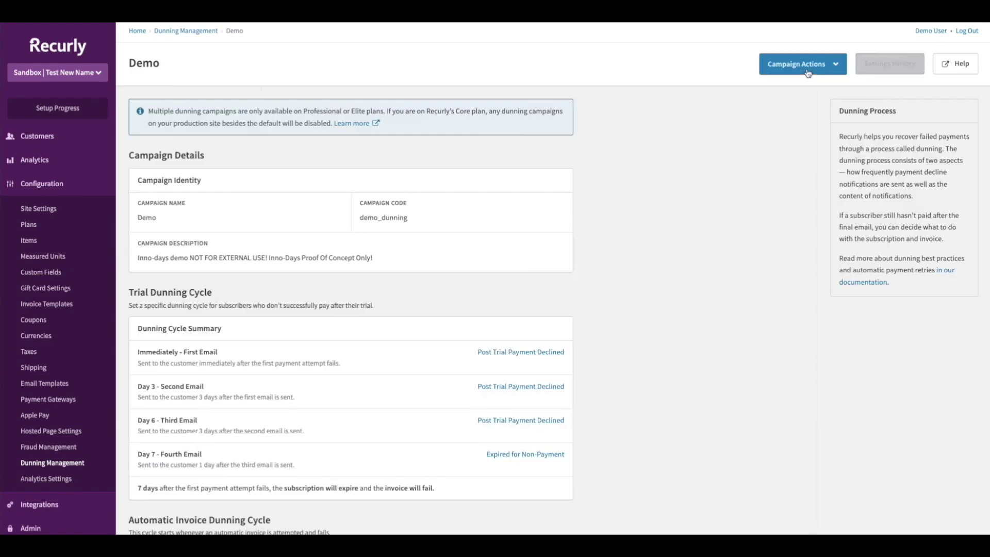
click(802, 64)
click(771, 91)
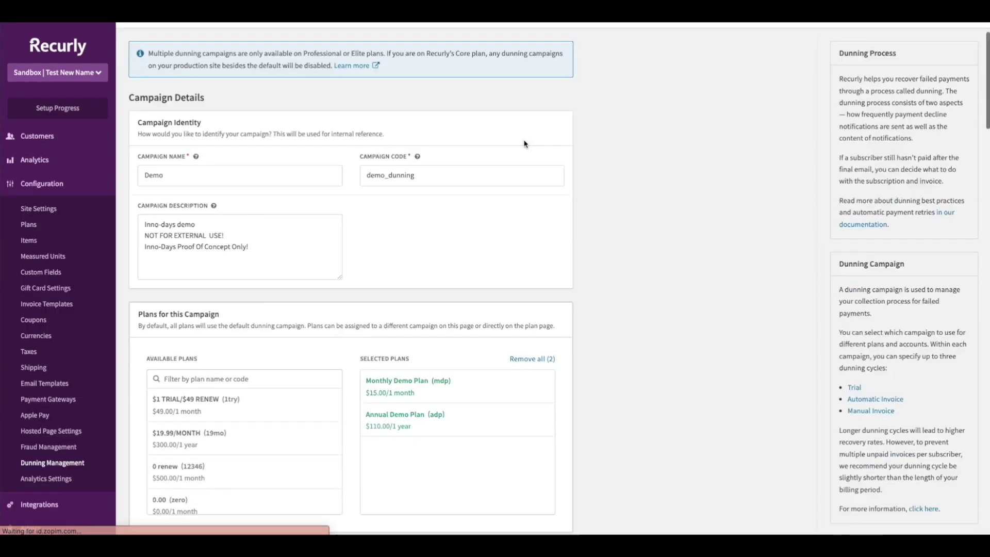
Review the Demo campaign's name and its Plans for this Campaign section
drag(158, 138, 421, 155)
click(446, 221)
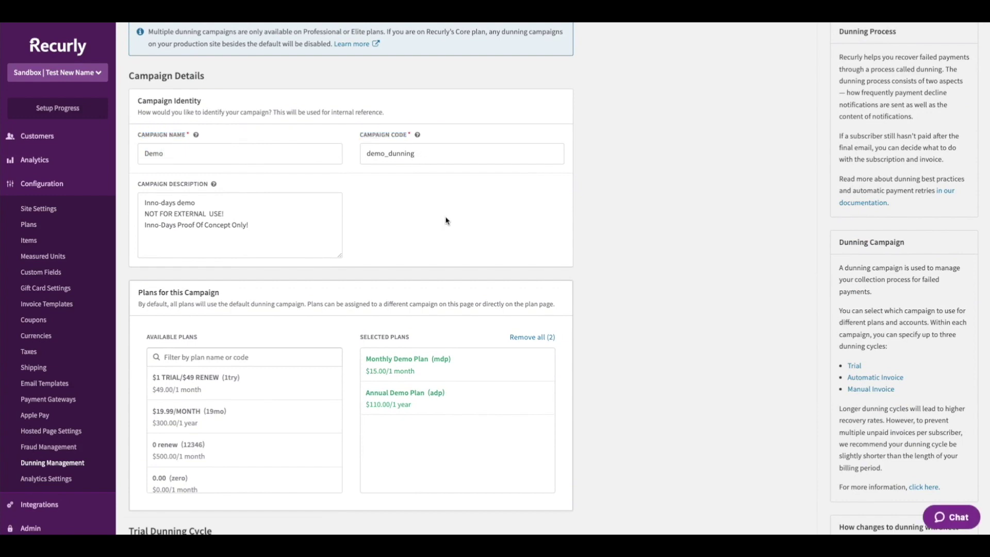
scroll(447, 221, down, 3)
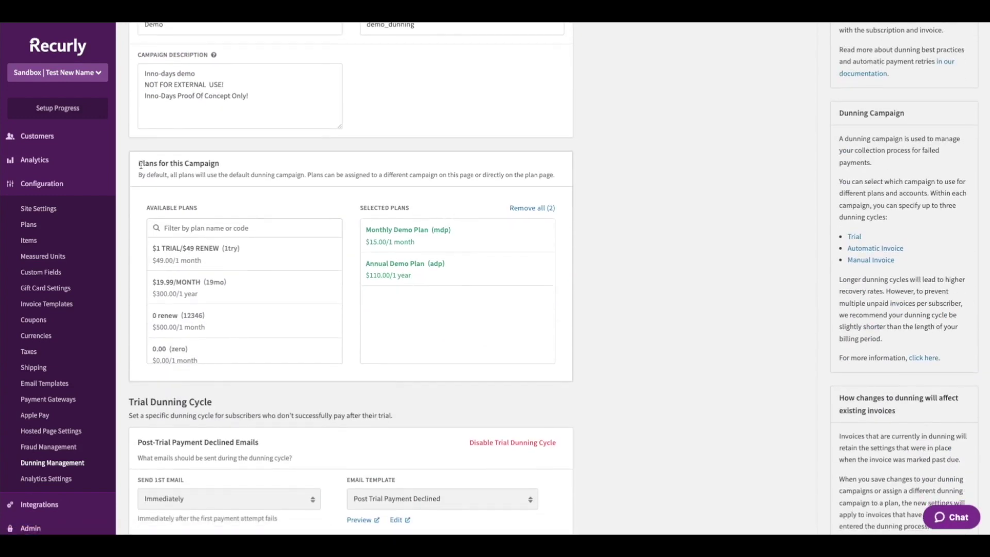
drag(139, 165, 220, 165)
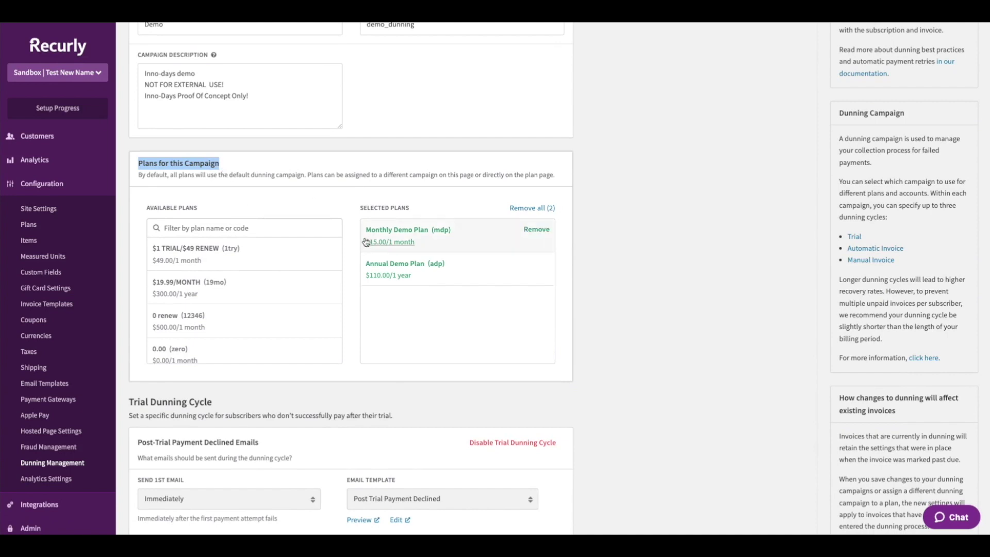
scroll(292, 299, down, 3)
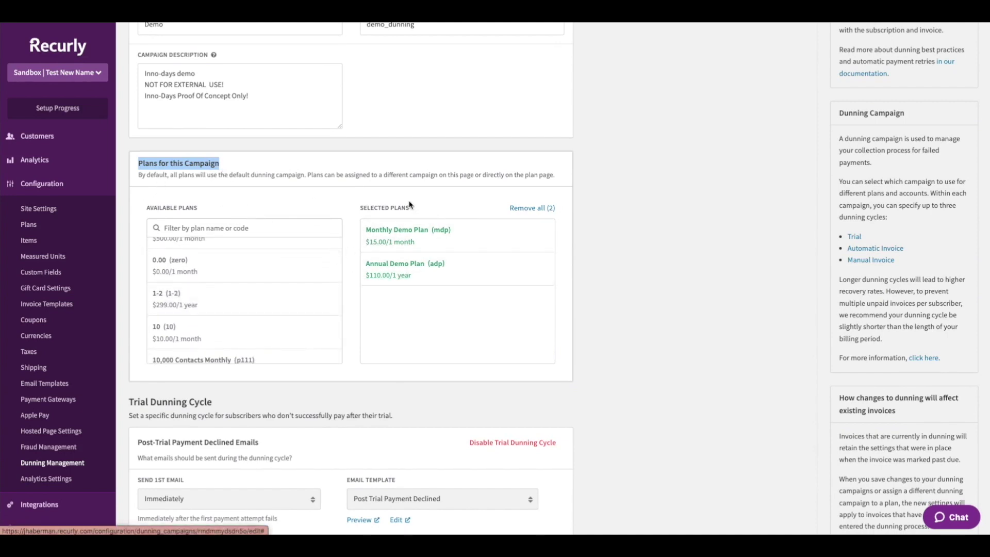
scroll(407, 205, down, 5)
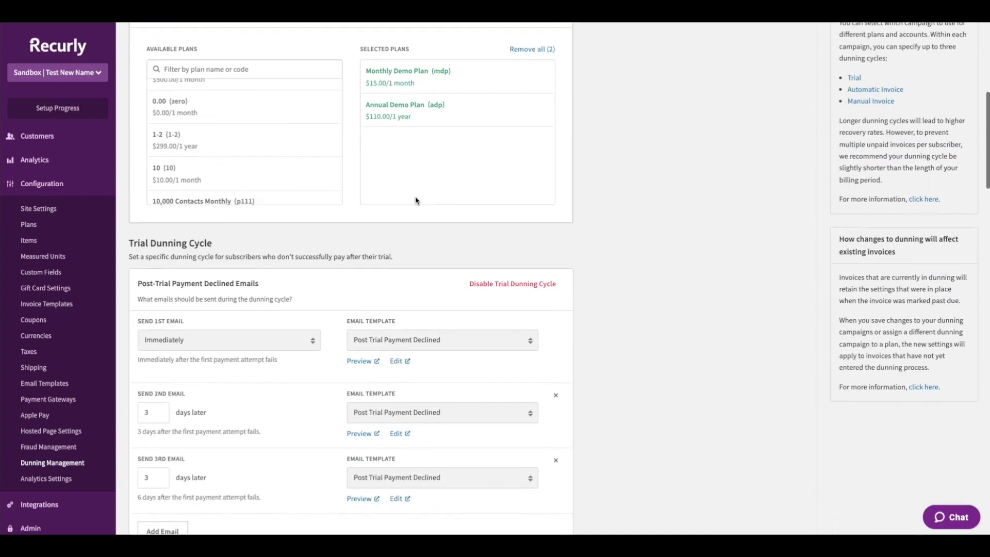
scroll(415, 200, down, 2)
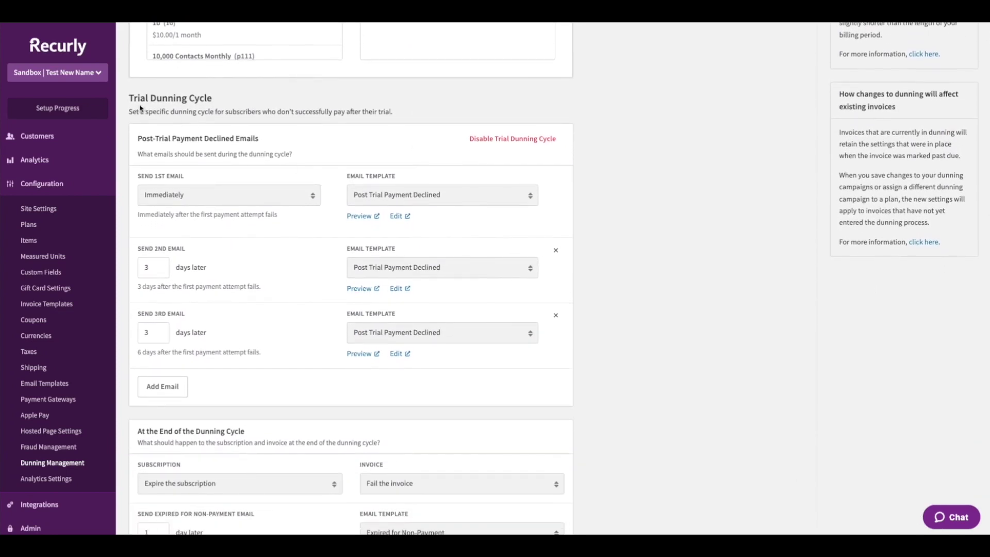
drag(130, 99, 220, 101)
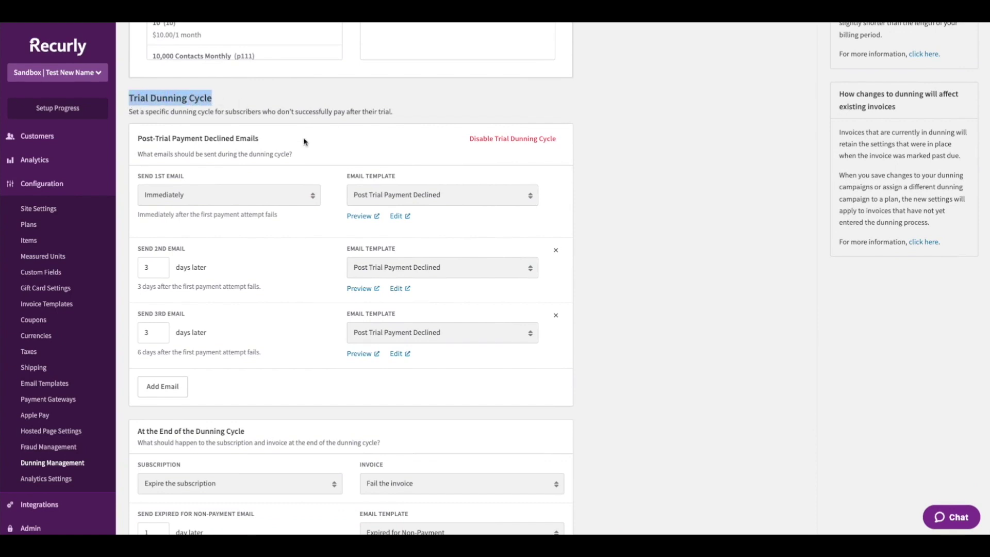
scroll(235, 136, down, 7)
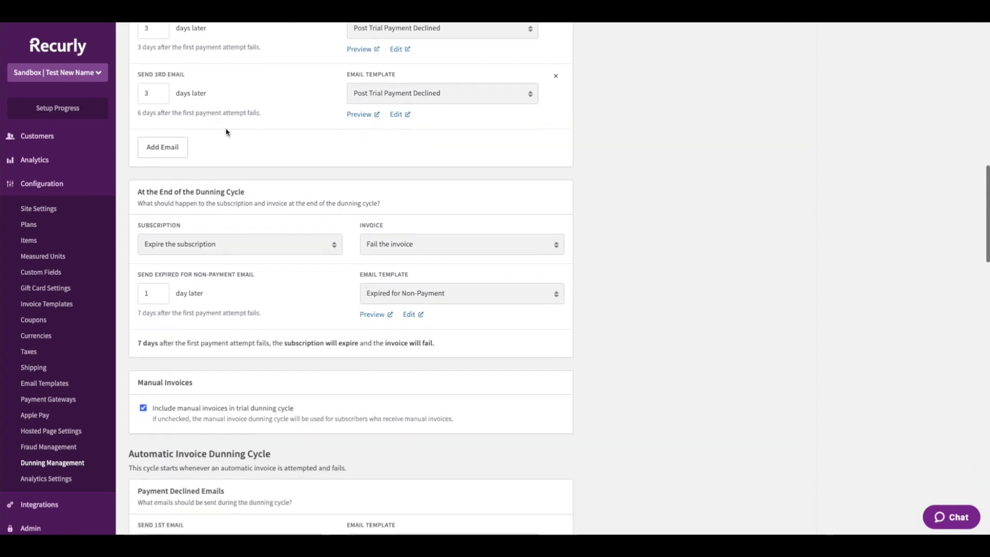
drag(128, 257, 274, 268)
scroll(237, 280, down, 14)
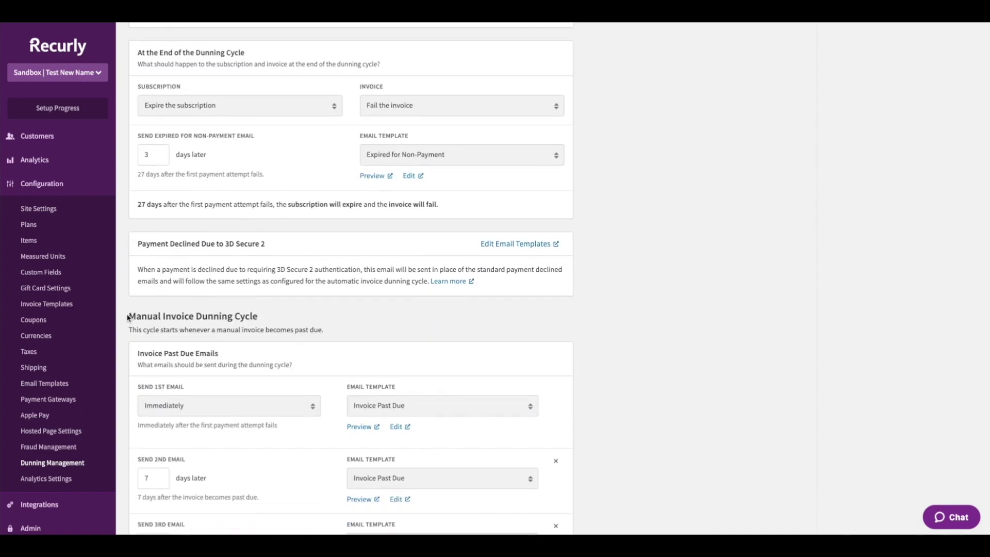
drag(128, 315, 265, 314)
scroll(261, 285, up, 9)
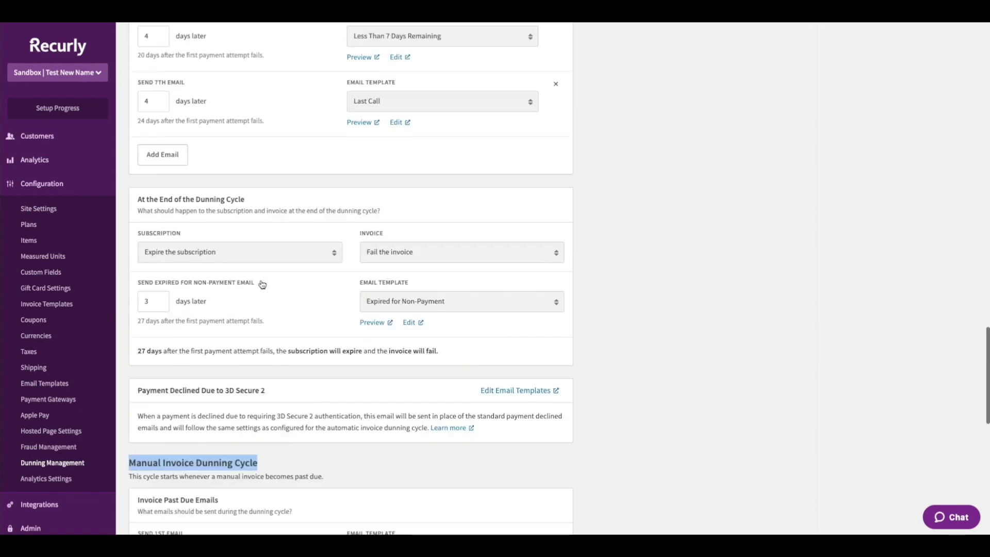
scroll(261, 283, down, 5)
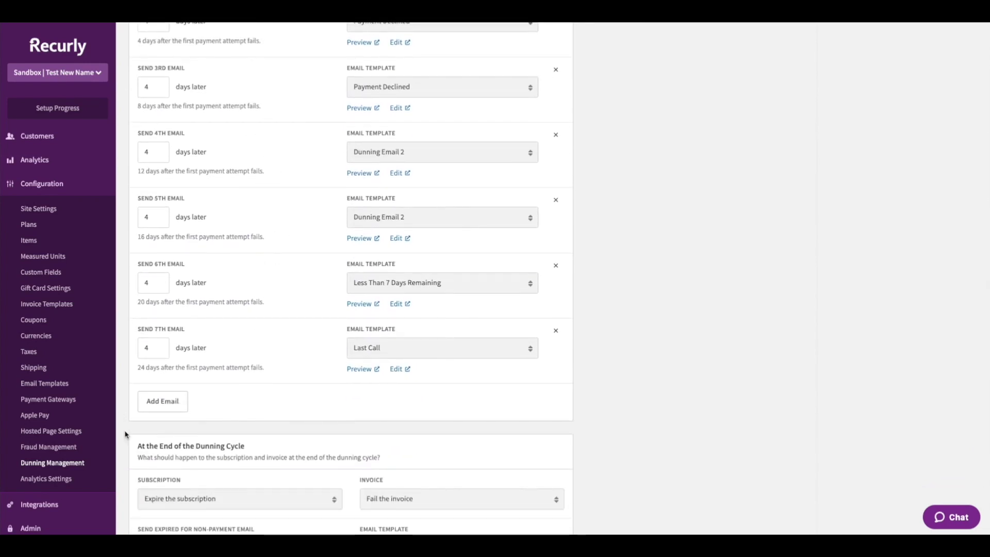
scroll(172, 400, up, 2)
click(152, 117)
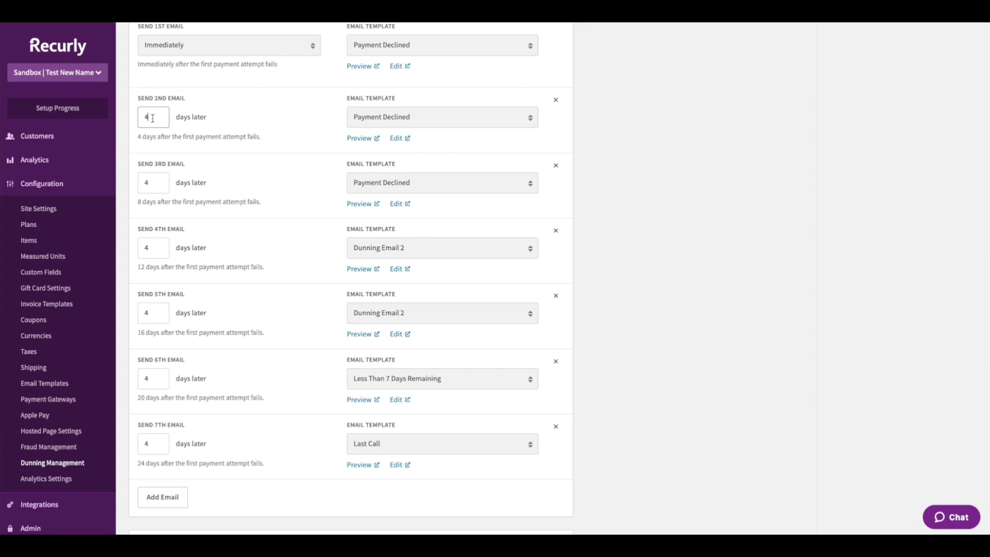
click(245, 124)
click(400, 120)
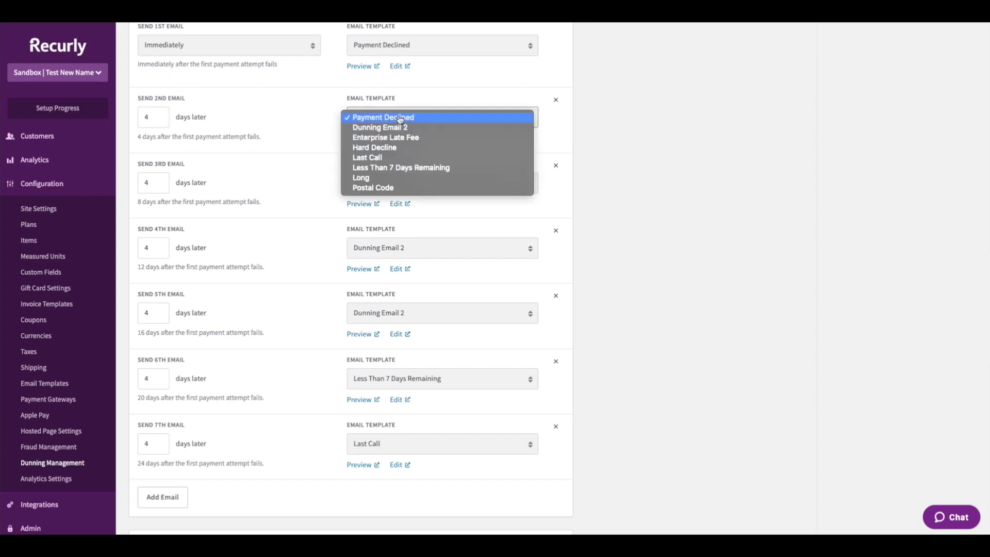
click(340, 102)
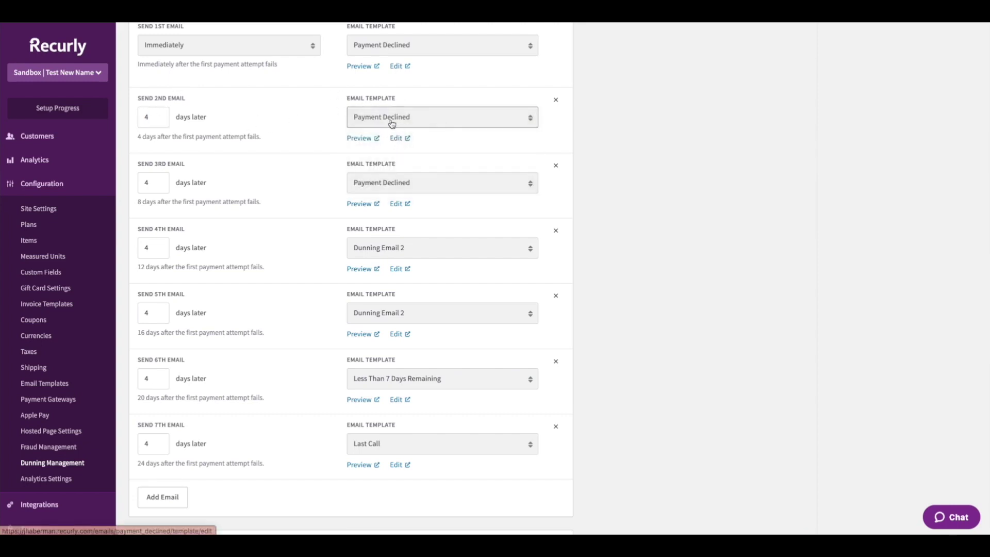
scroll(367, 108, down, 5)
scroll(366, 102, down, 1)
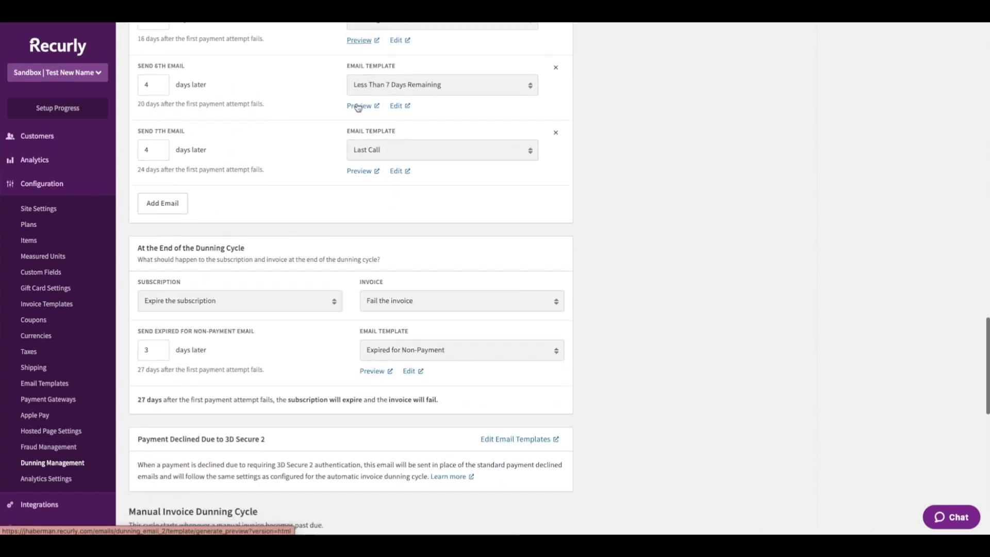
drag(137, 248, 248, 251)
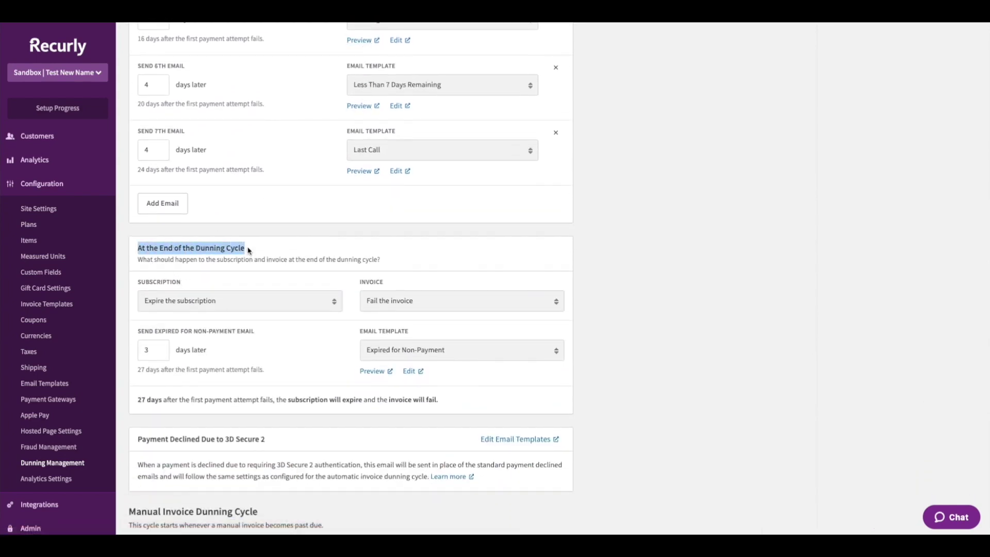
click(279, 301)
click(375, 282)
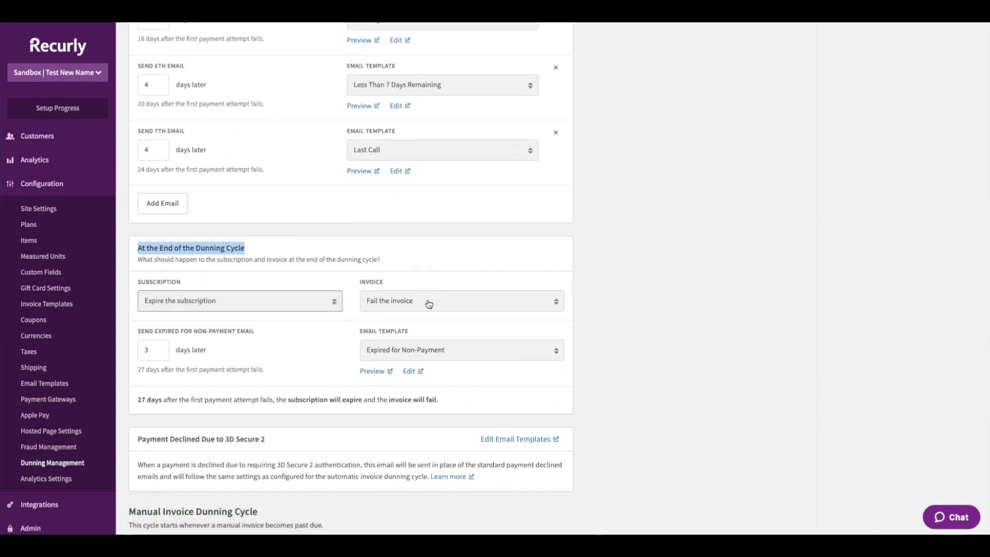
click(429, 304)
click(433, 271)
scroll(349, 269, down, 10)
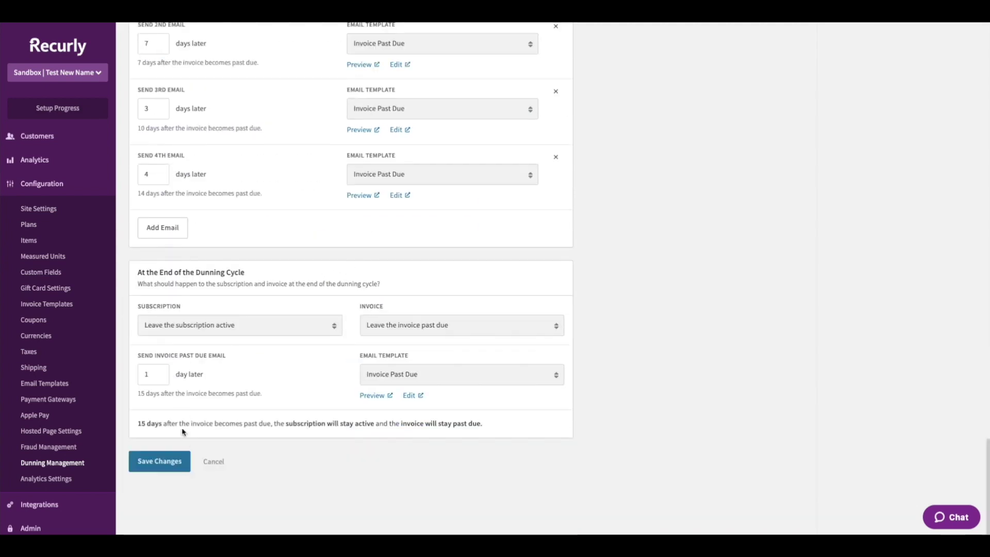
Save the Demo campaign's changes and go back to the Dunning Campaigns list
click(169, 472)
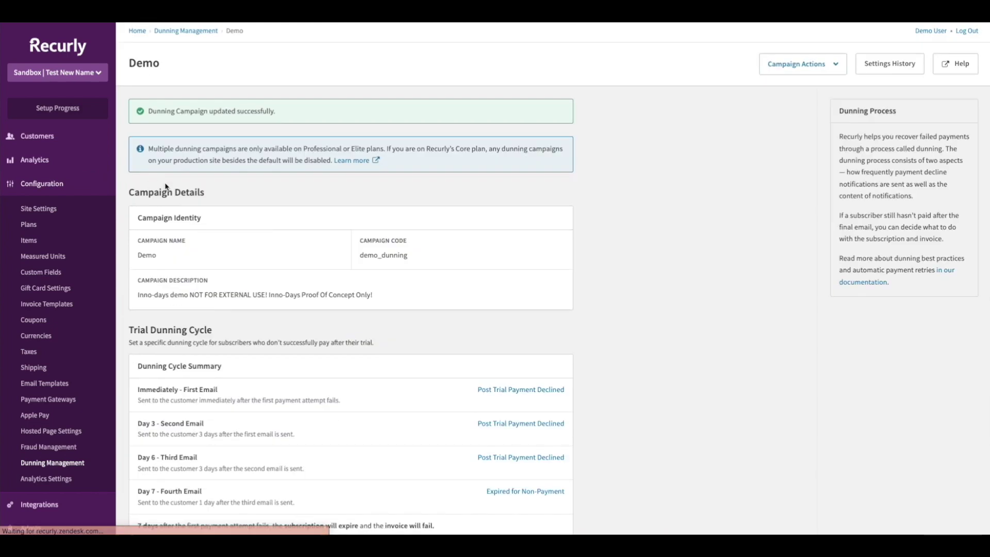
click(191, 32)
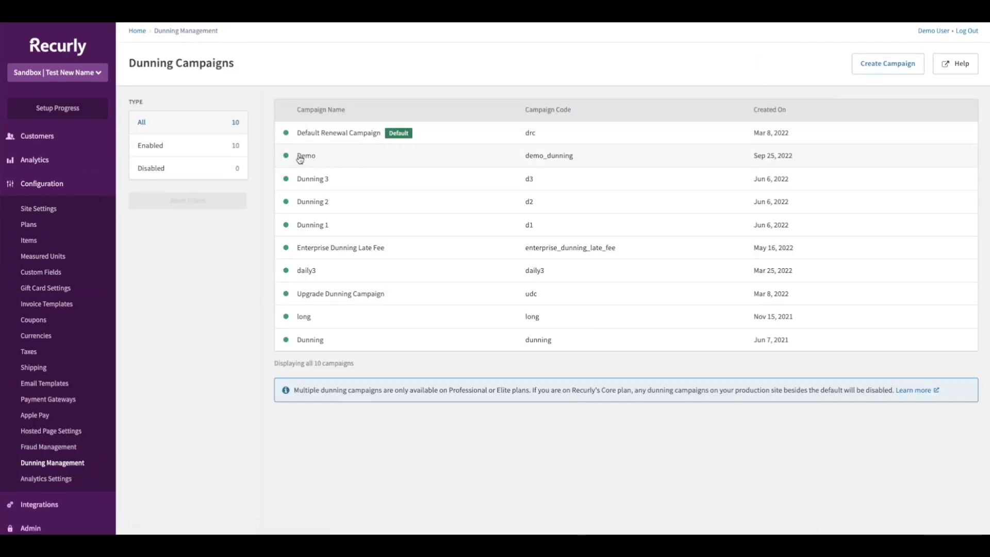
Open the Demo campaign's details and scroll through its 7-day trial dunning cycle emails
click(324, 156)
scroll(164, 154, down, 2)
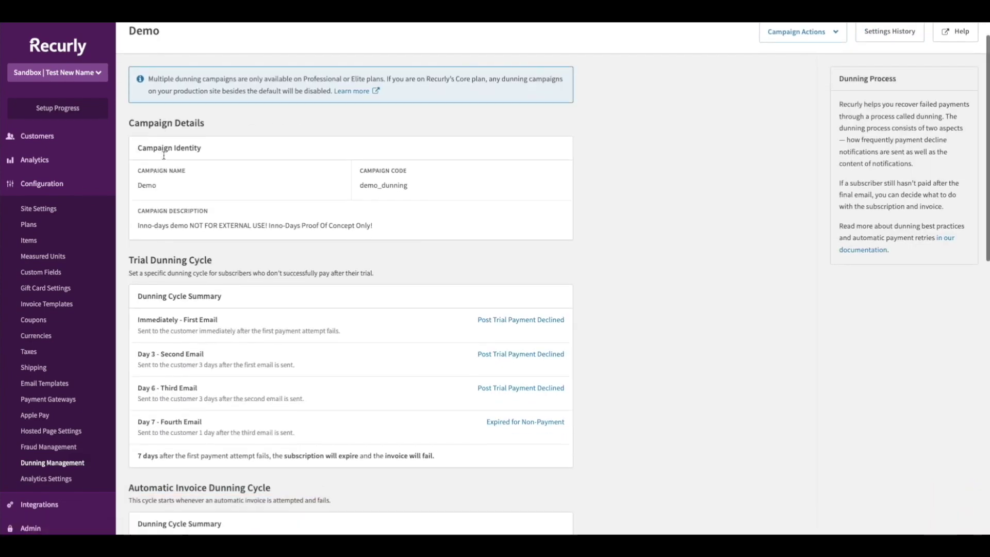
scroll(164, 155, down, 6)
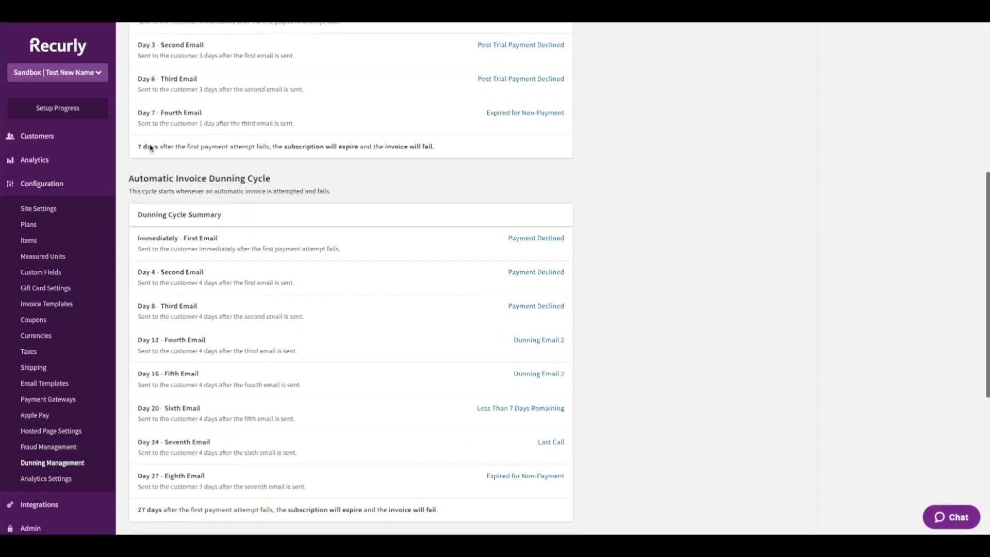
scroll(170, 144, up, 7)
click(771, 64)
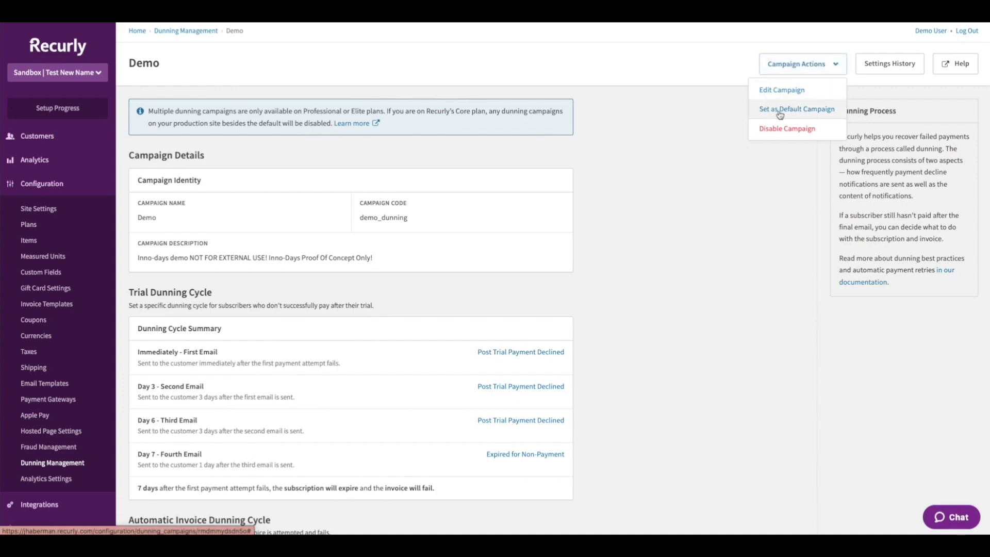
click(696, 88)
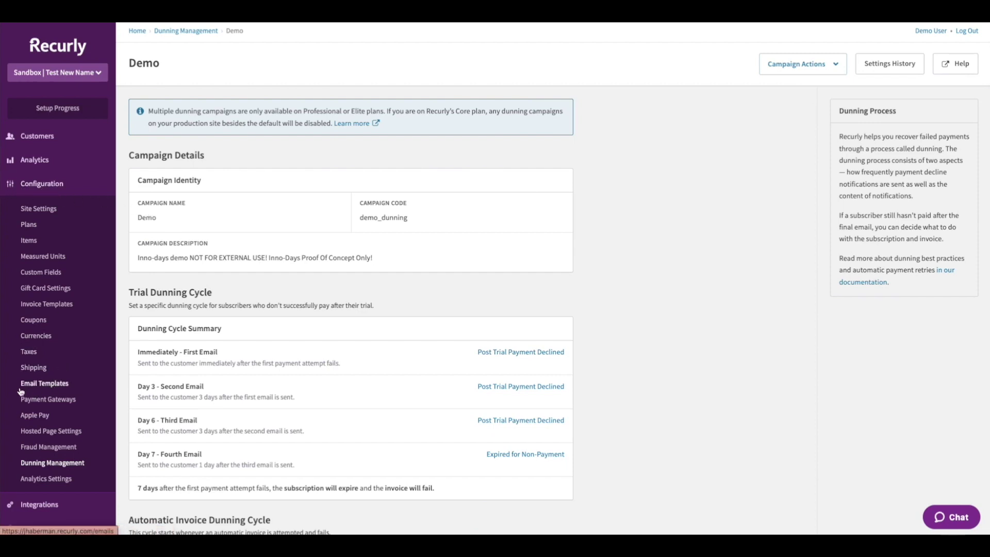
Open Email Templates and point out the dunning section and Post-Trial Payment Declined templates
click(38, 388)
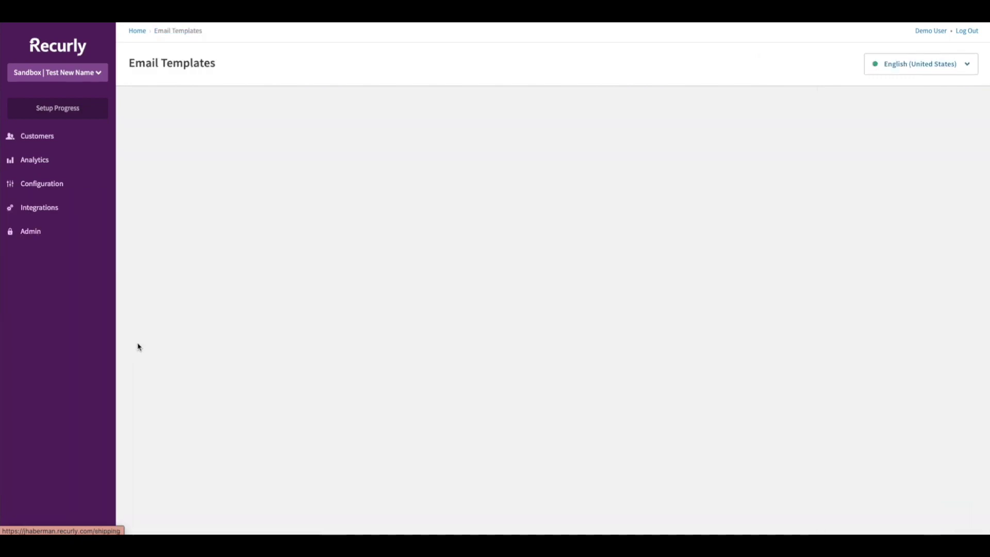
scroll(336, 291, down, 15)
scroll(334, 290, up, 8)
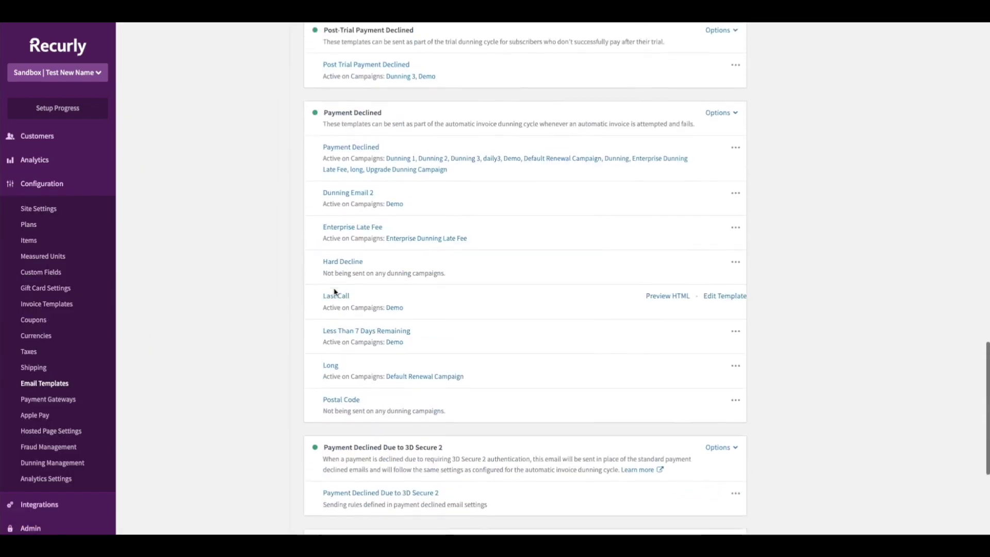
drag(457, 190, 307, 188)
click(302, 189)
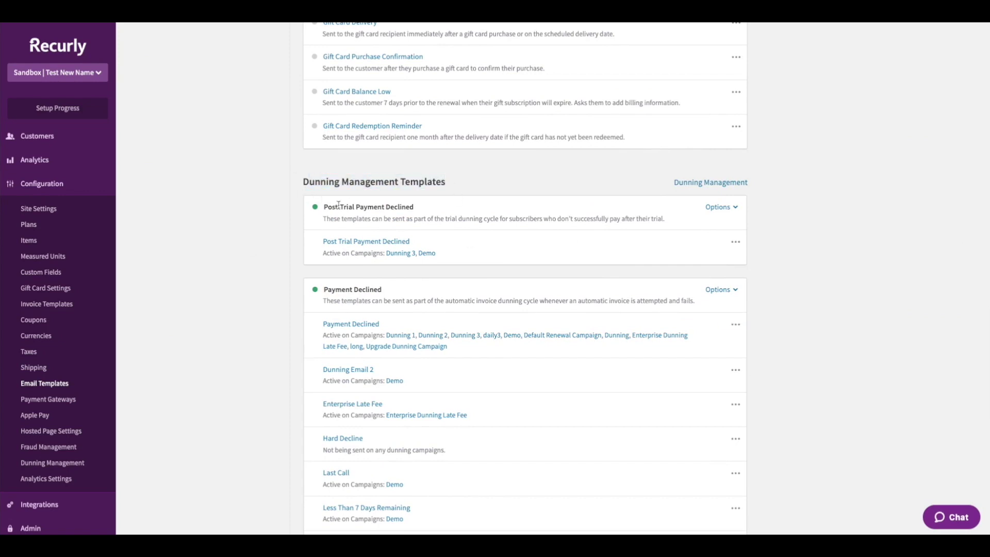
drag(418, 211, 320, 206)
Review the Payment Declined and Expired for Non-Payment templates and their active campaigns
scroll(419, 232, down, 2)
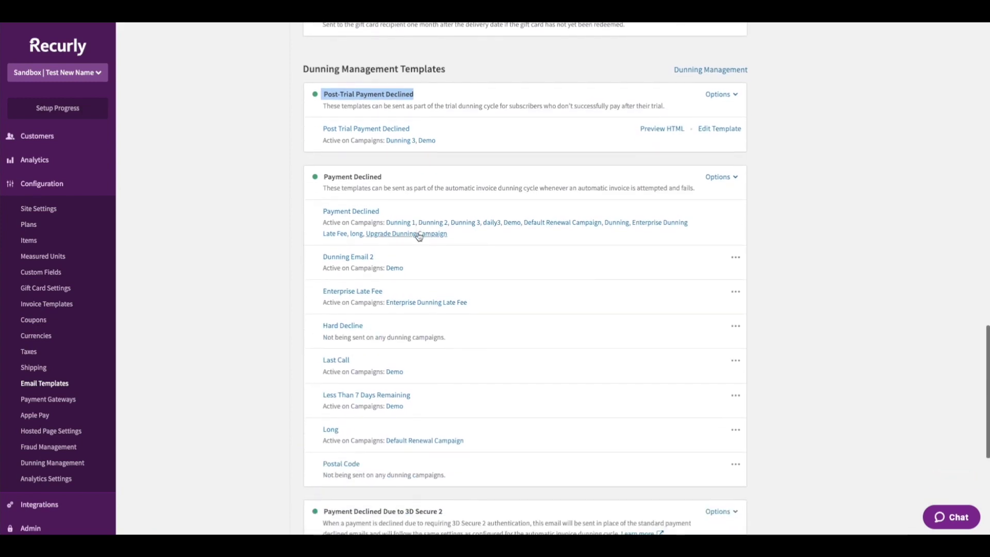
drag(387, 181, 320, 177)
scroll(384, 183, down, 5)
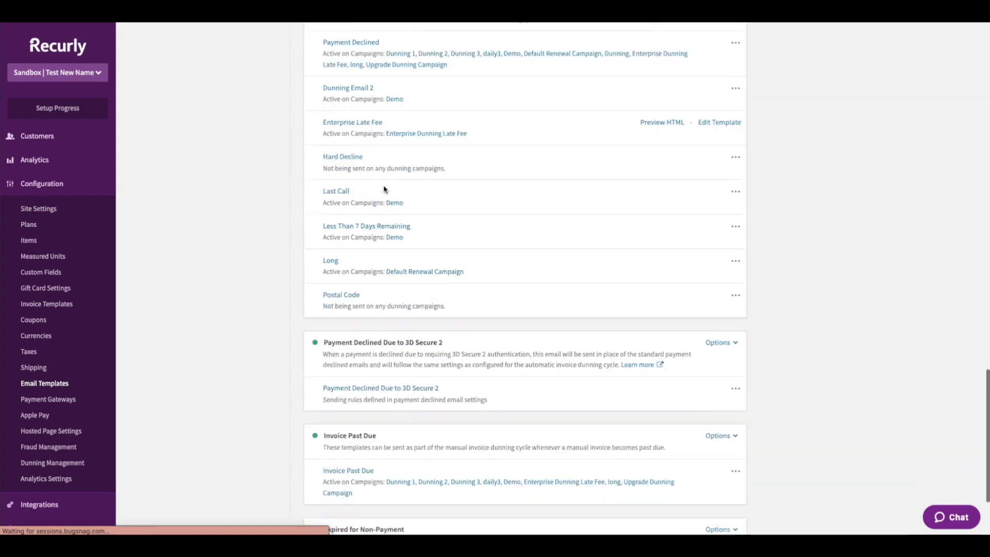
drag(386, 311, 323, 309)
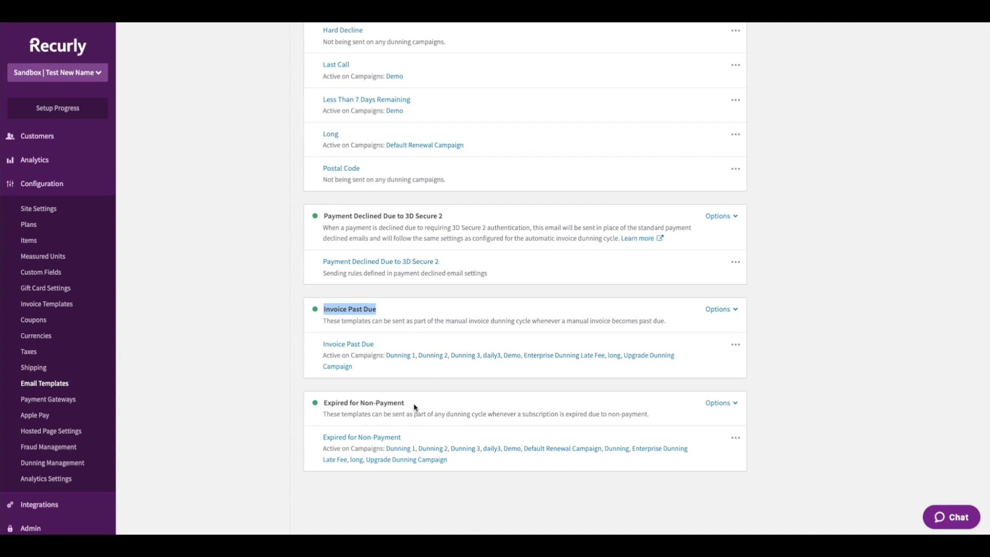
drag(407, 404, 320, 403)
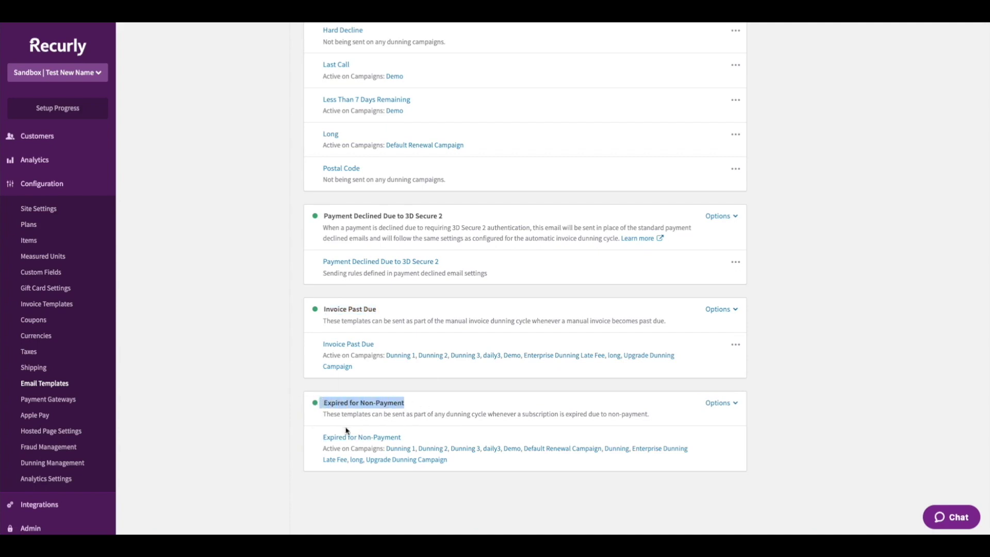
mouse_move(501, 442)
scroll(461, 371, up, 2)
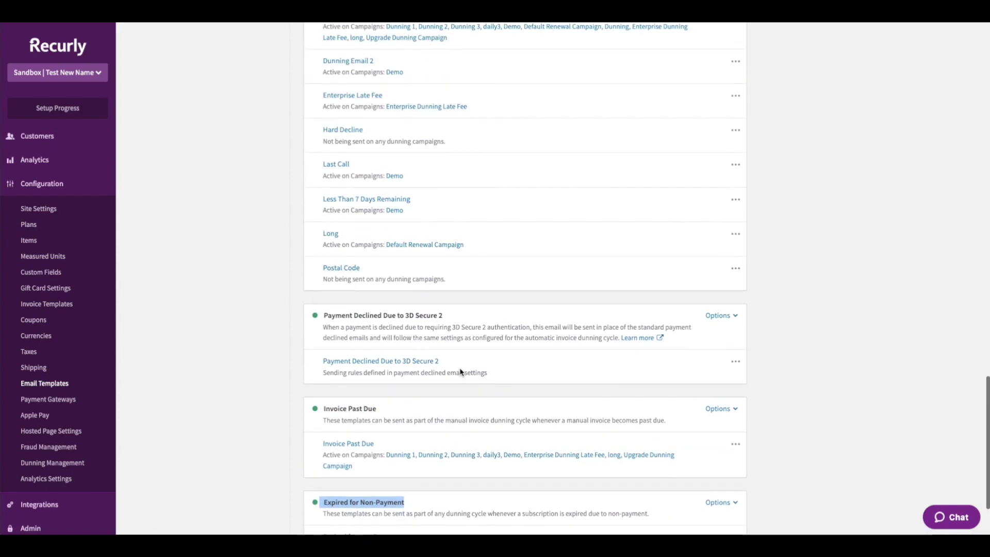
scroll(461, 371, up, 3)
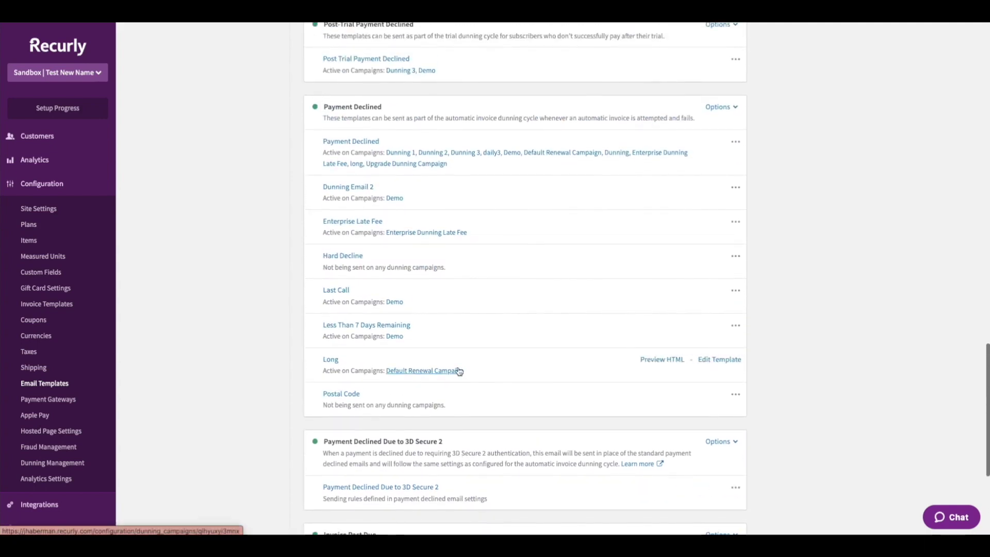
drag(316, 148, 495, 376)
click(302, 143)
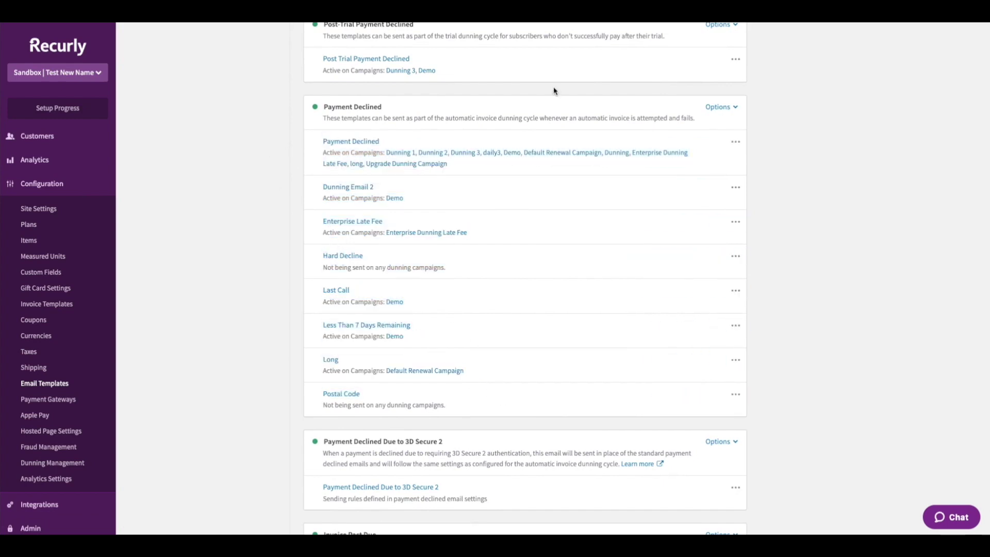
click(714, 108)
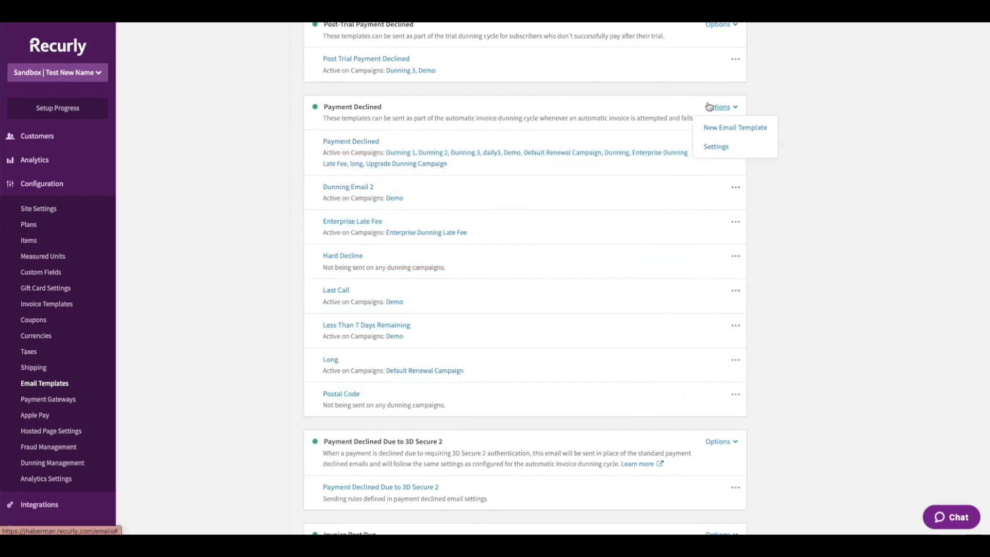
click(840, 110)
mouse_move(645, 145)
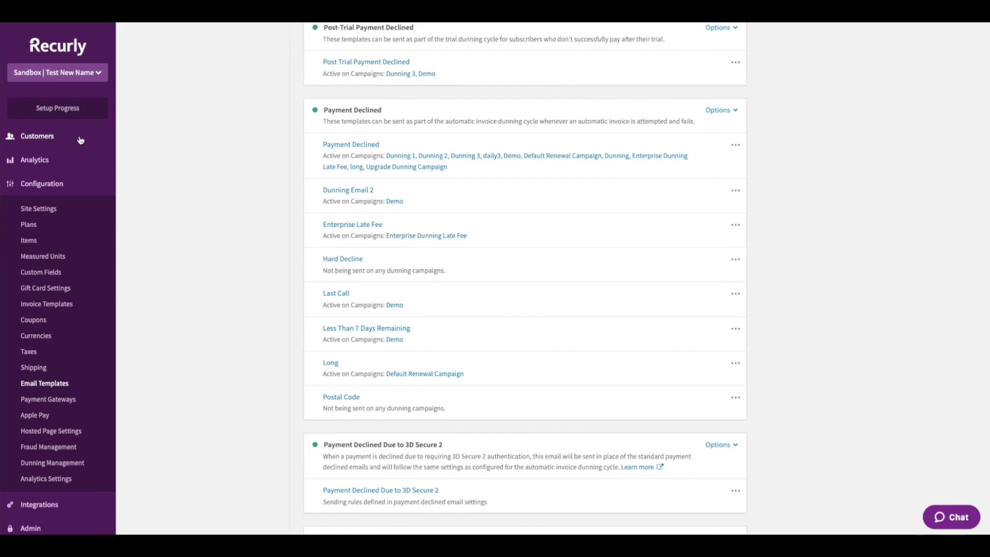
click(45, 139)
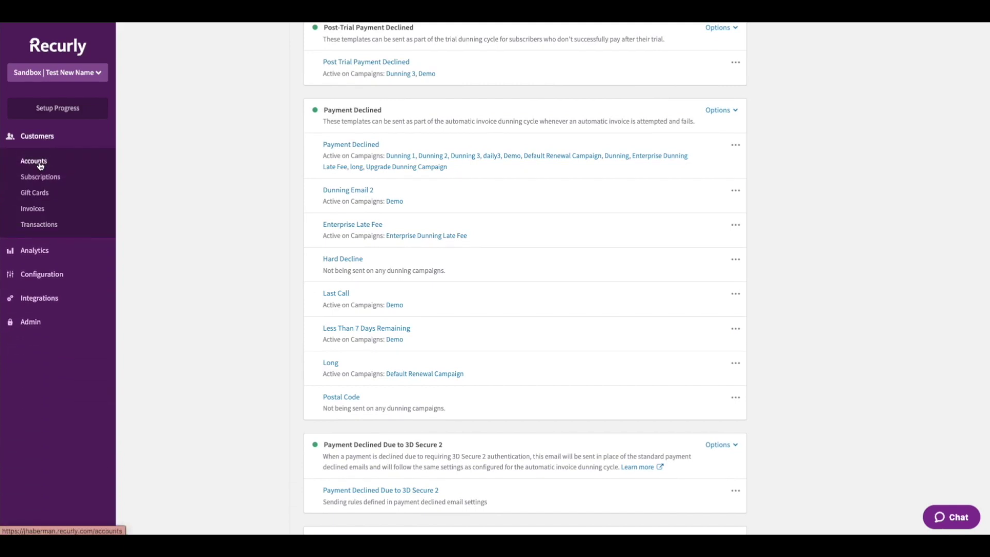
Open the second customer account from Accounts and edit its account information
click(41, 164)
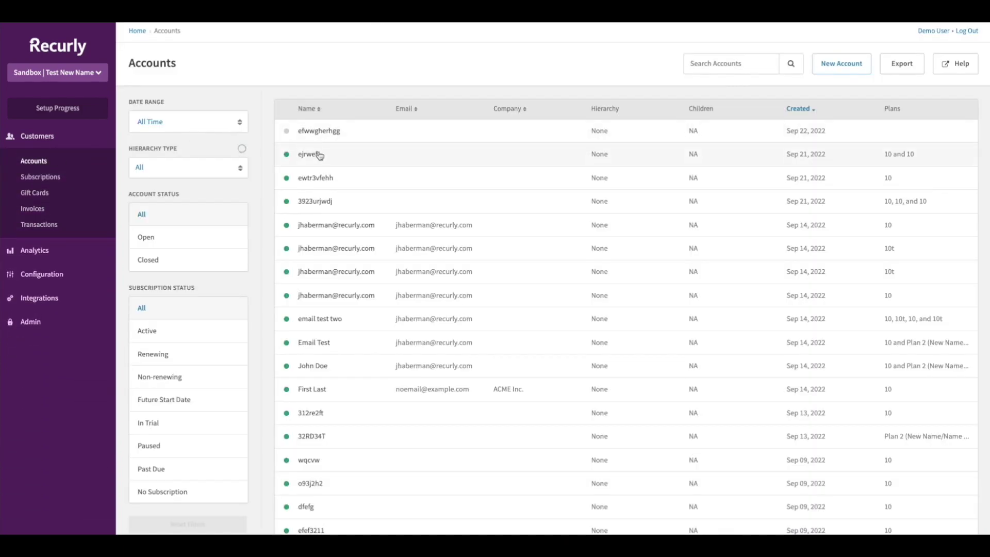
click(319, 155)
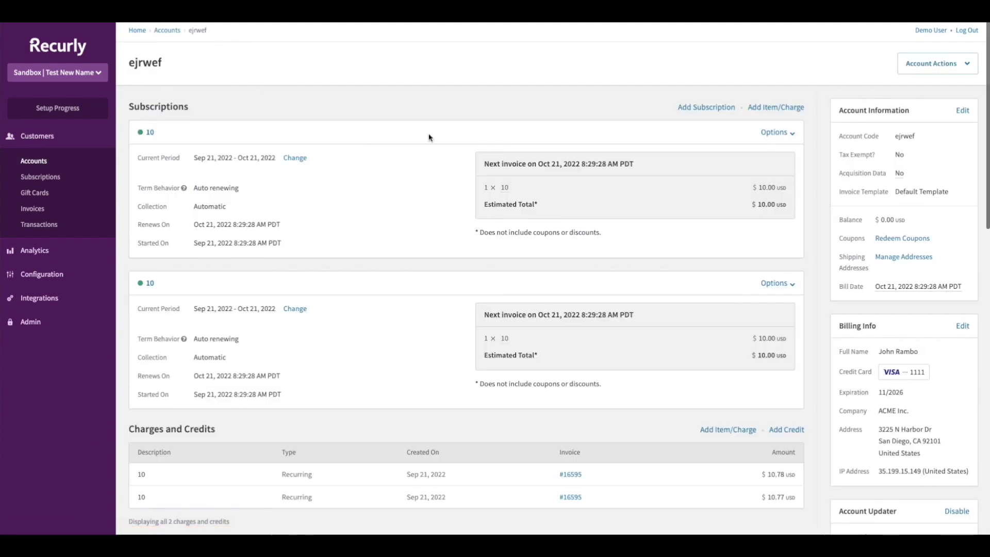
click(962, 112)
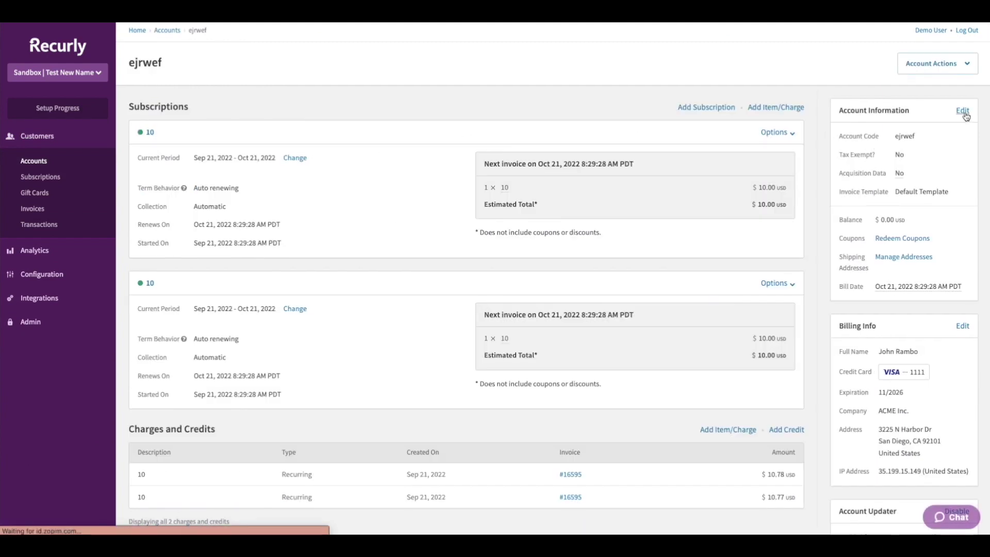
scroll(671, 154, down, 6)
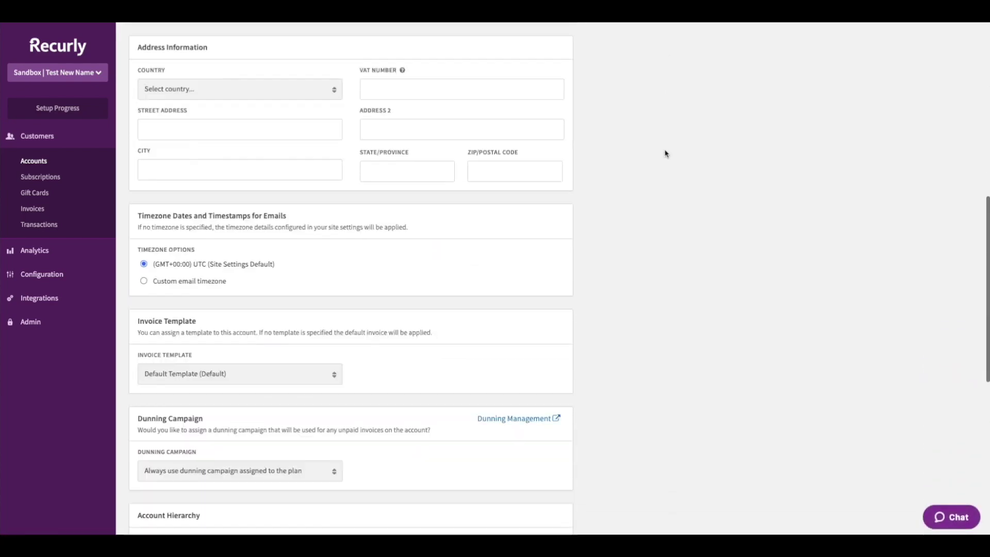
scroll(555, 237, down, 3)
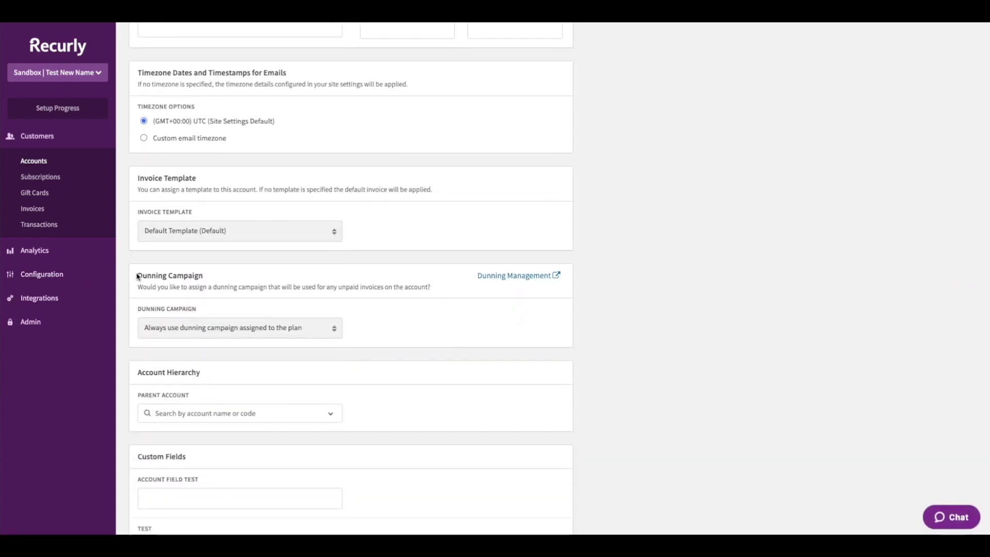
Select Demo in the account's Dunning Campaign dropdown and submit the changes
drag(136, 277, 225, 280)
click(304, 328)
click(300, 360)
scroll(140, 336, down, 5)
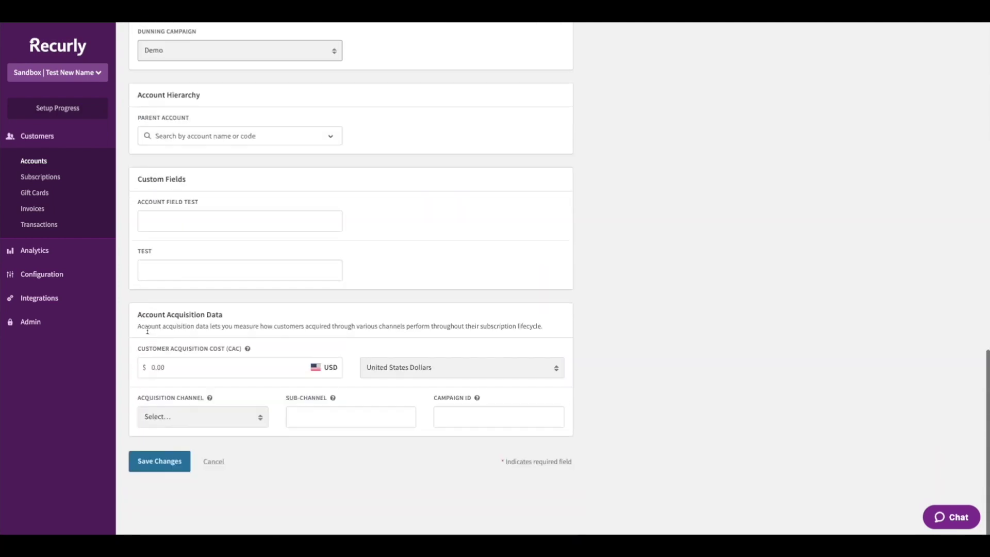
click(171, 472)
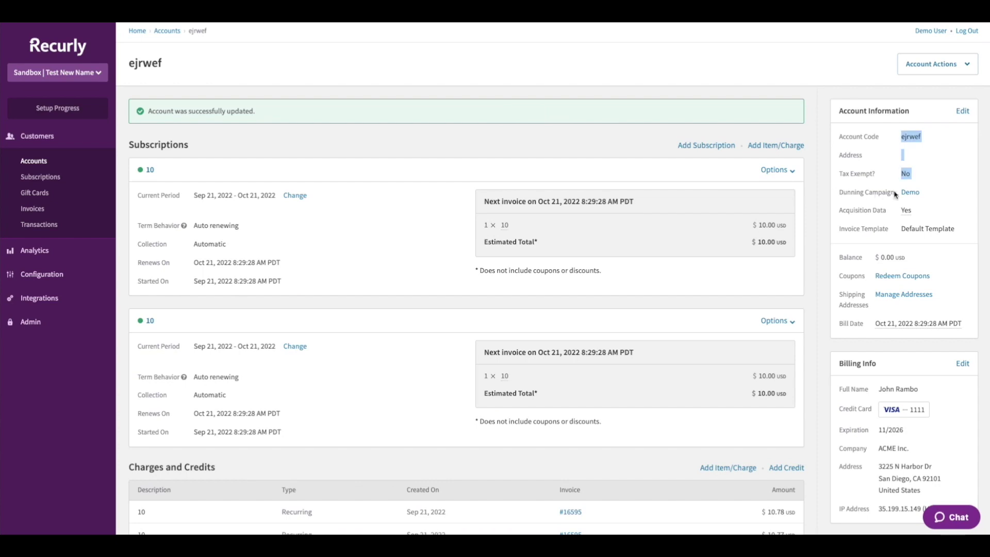
Confirm the Account Information panel shows Dunning Campaign: Demo
drag(927, 196, 838, 193)
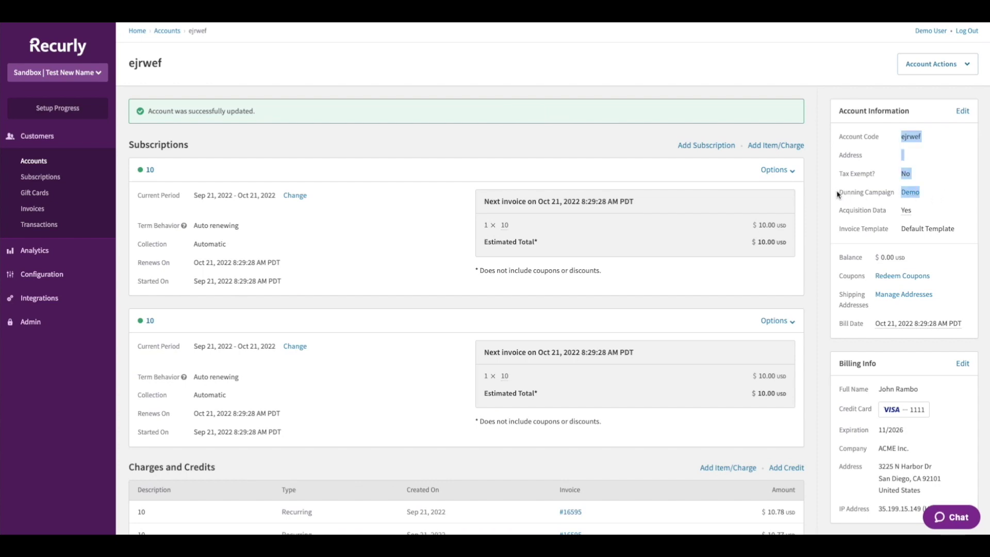
click(689, 79)
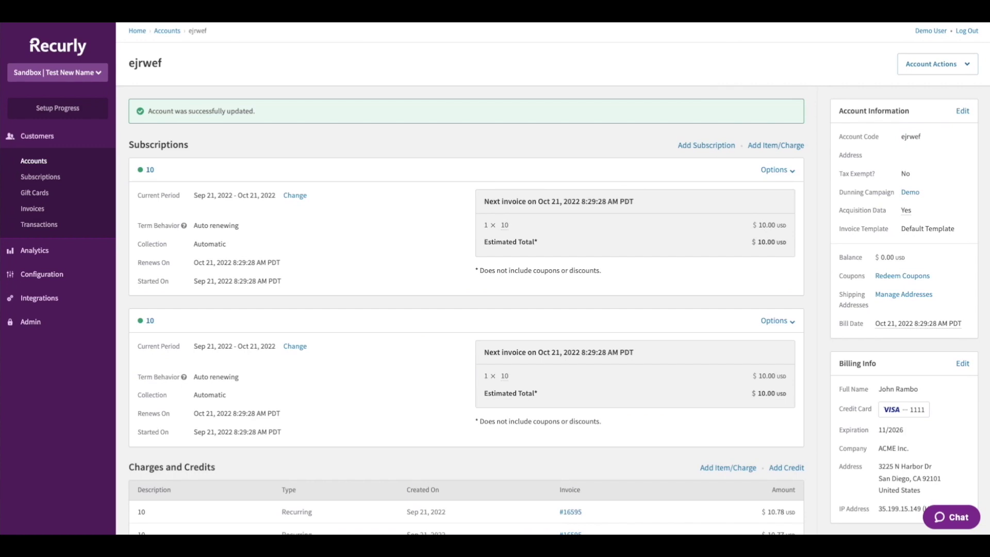